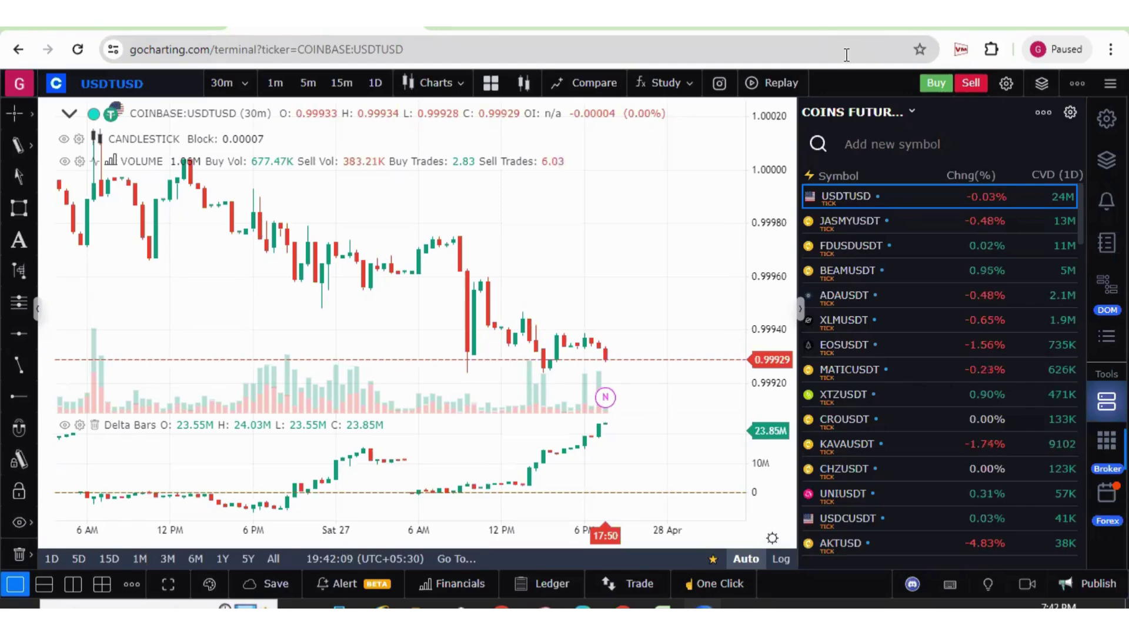
Step: Switch from the GoCharting terminal to the CoinMarketCap 'My First Coin Watchlist' browser window
key(alt+Tab)
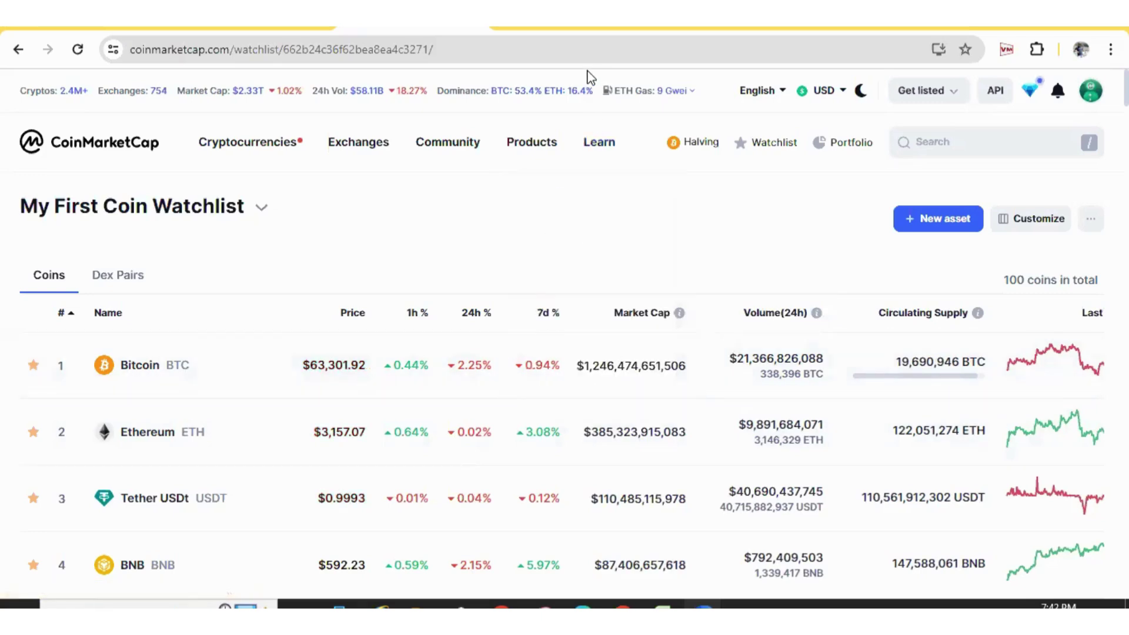
key(ctrl+Tab)
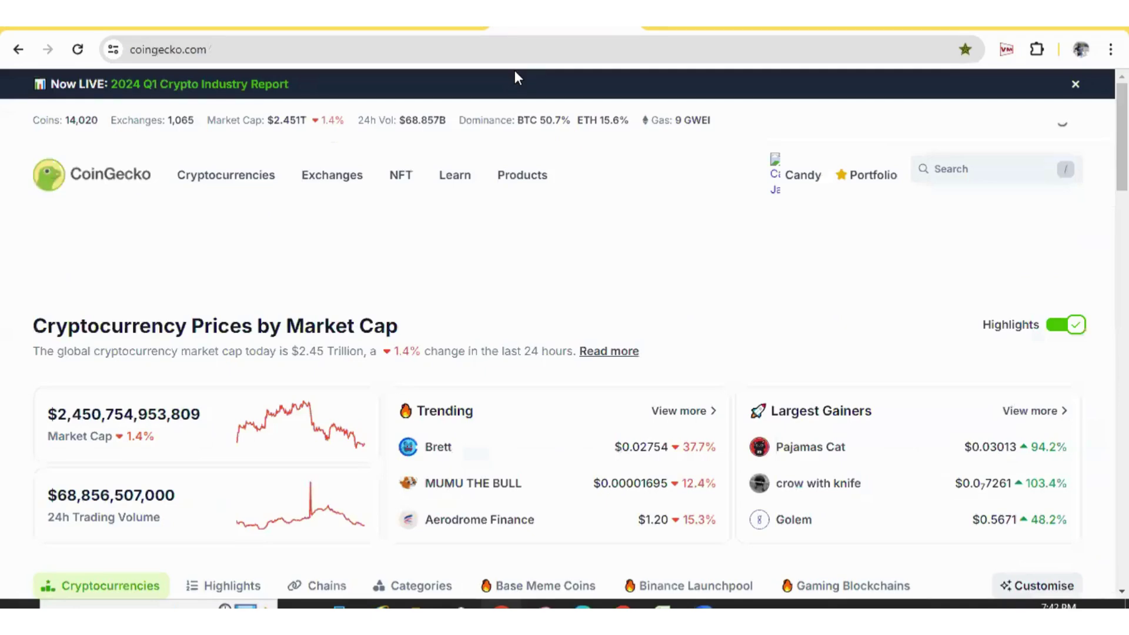
key(ctrl+shift+Tab)
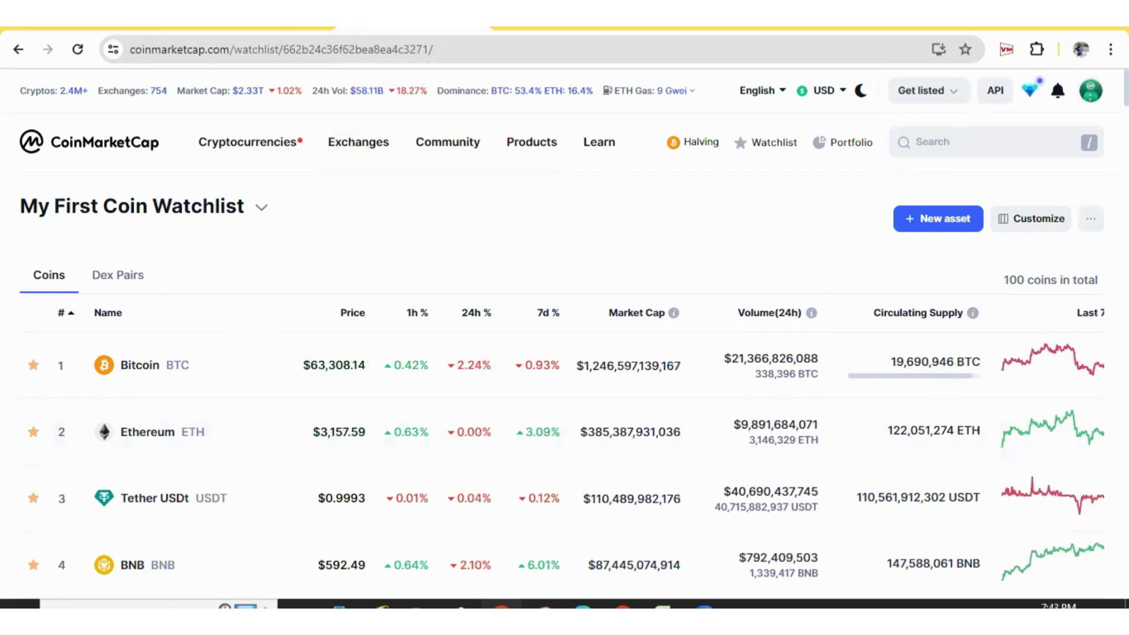
scroll(809, 216, down, 6)
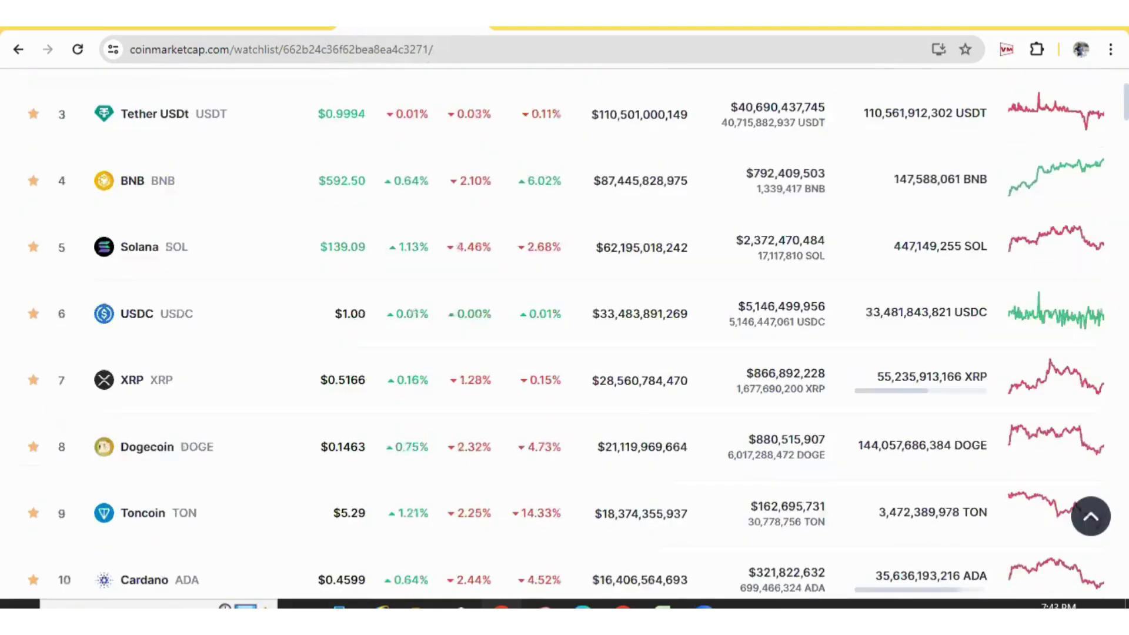
scroll(809, 217, up, 6)
mouse_move(742, 148)
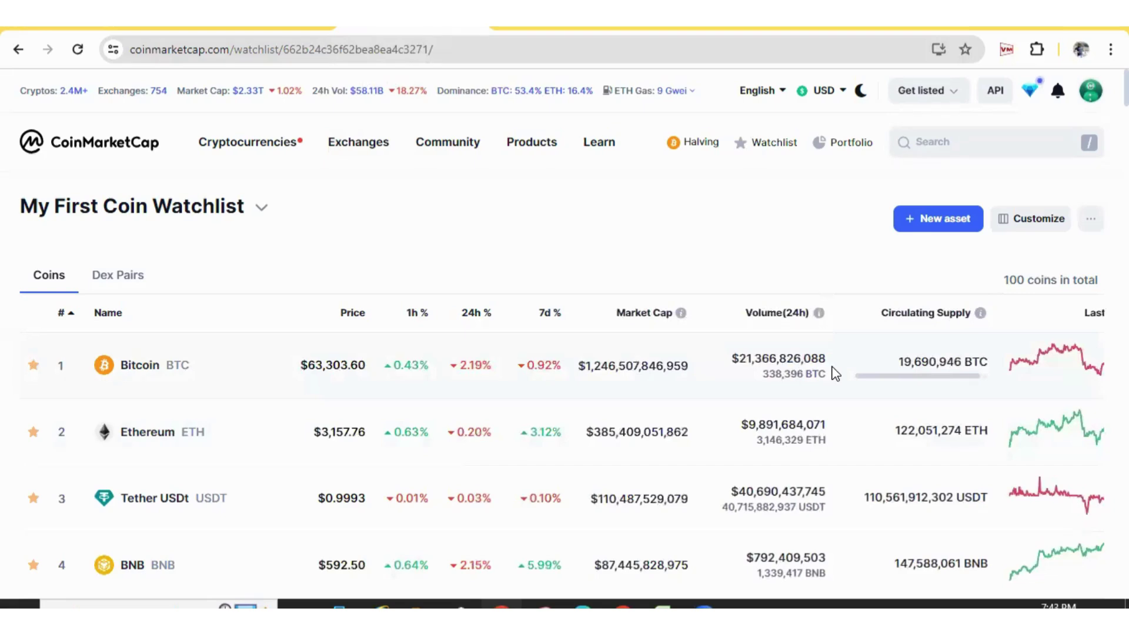
click(639, 317)
click(639, 318)
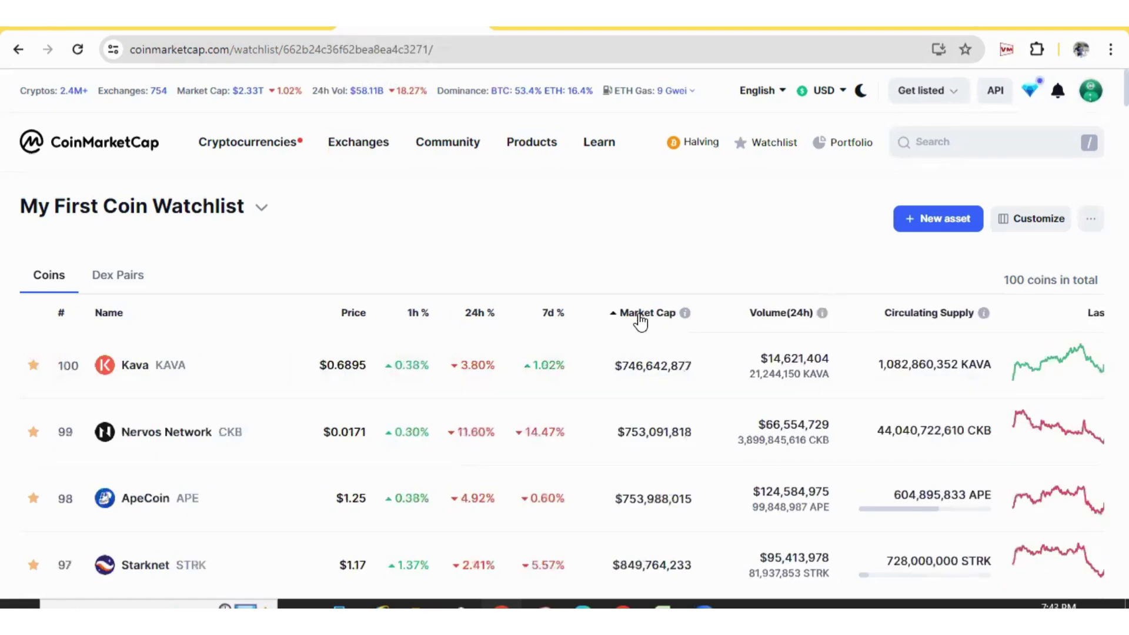
click(641, 319)
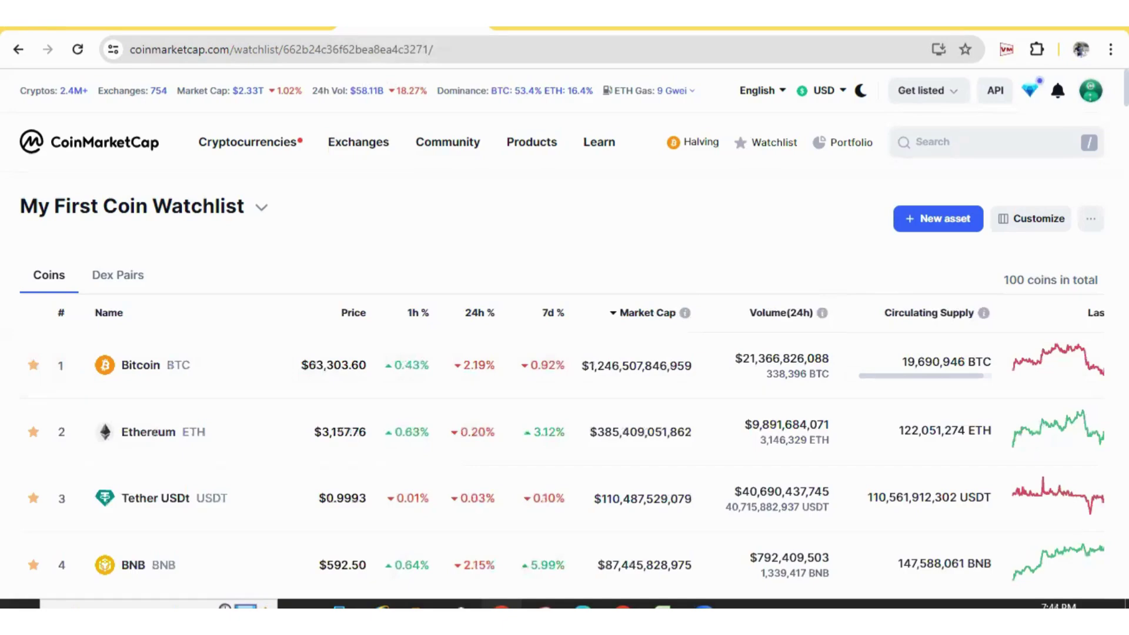
scroll(574, 335, down, 15)
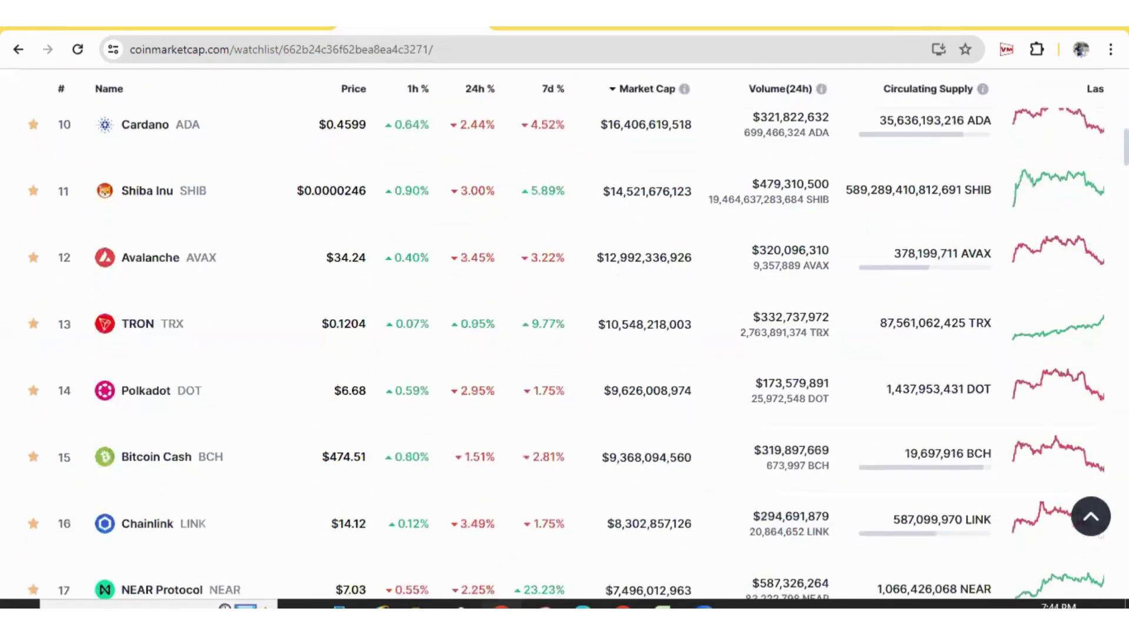
scroll(574, 336, down, 20)
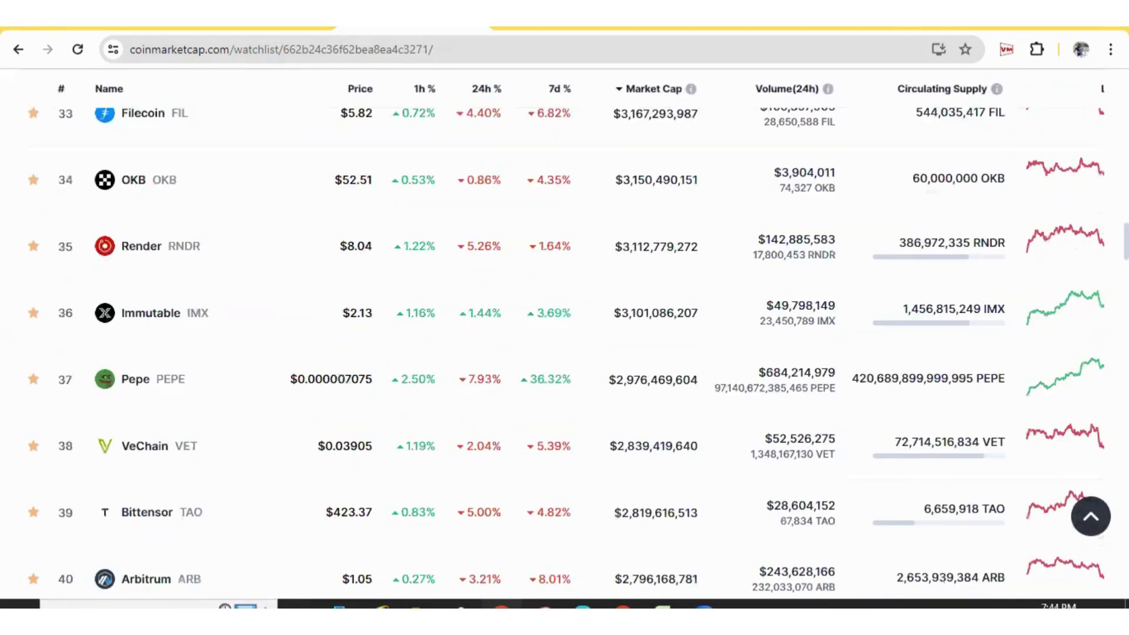
scroll(574, 335, down, 13)
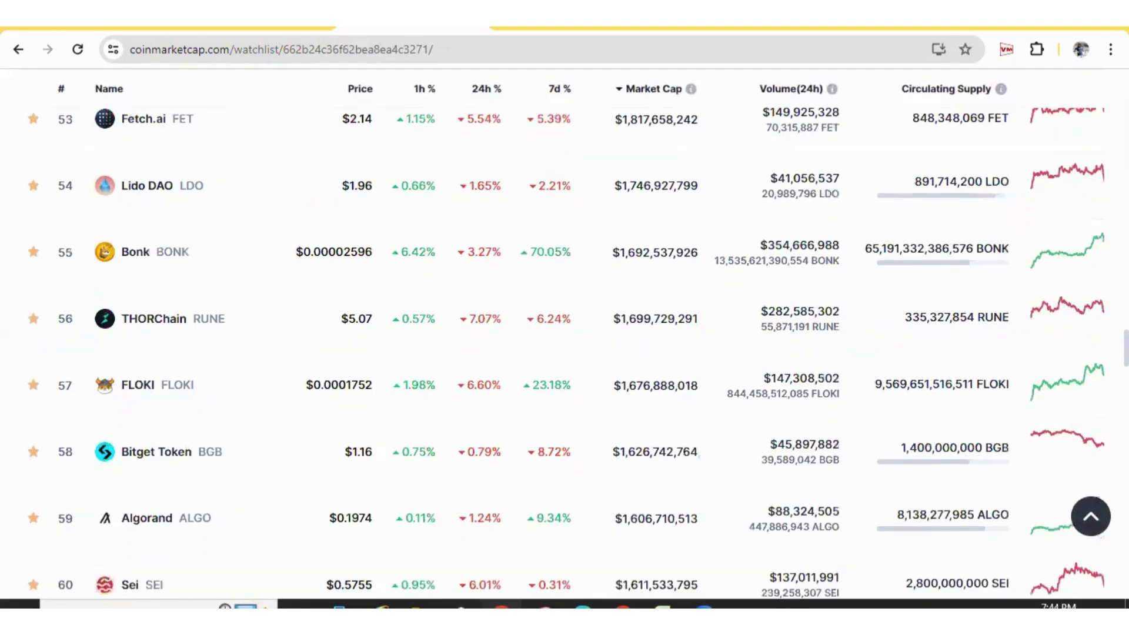
scroll(573, 335, down, 18)
scroll(573, 335, down, 15)
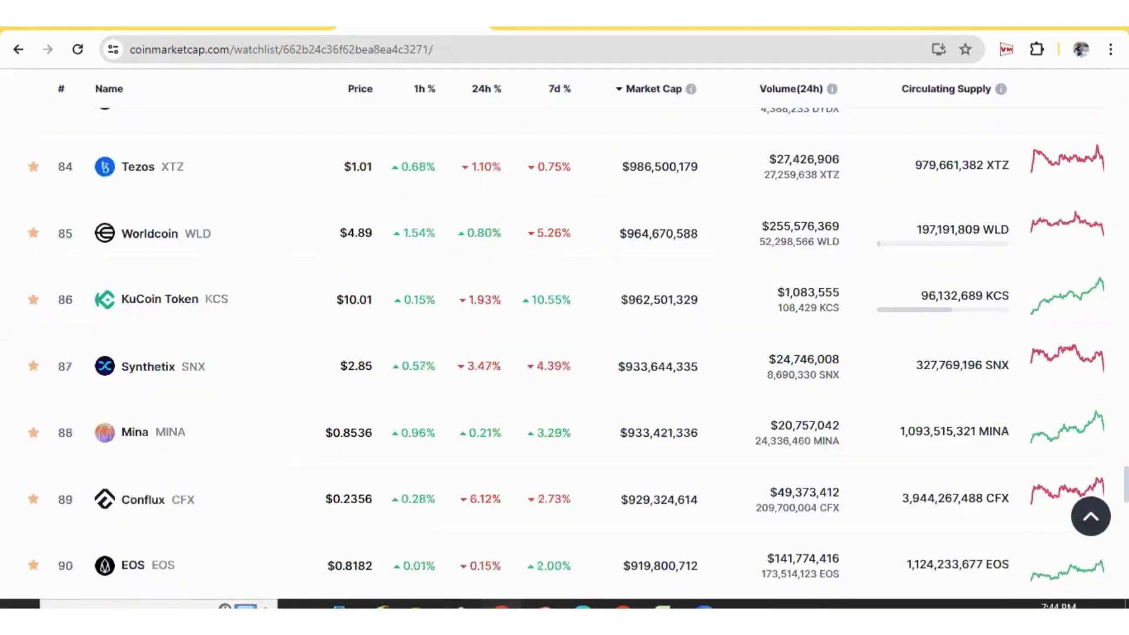
key(Home)
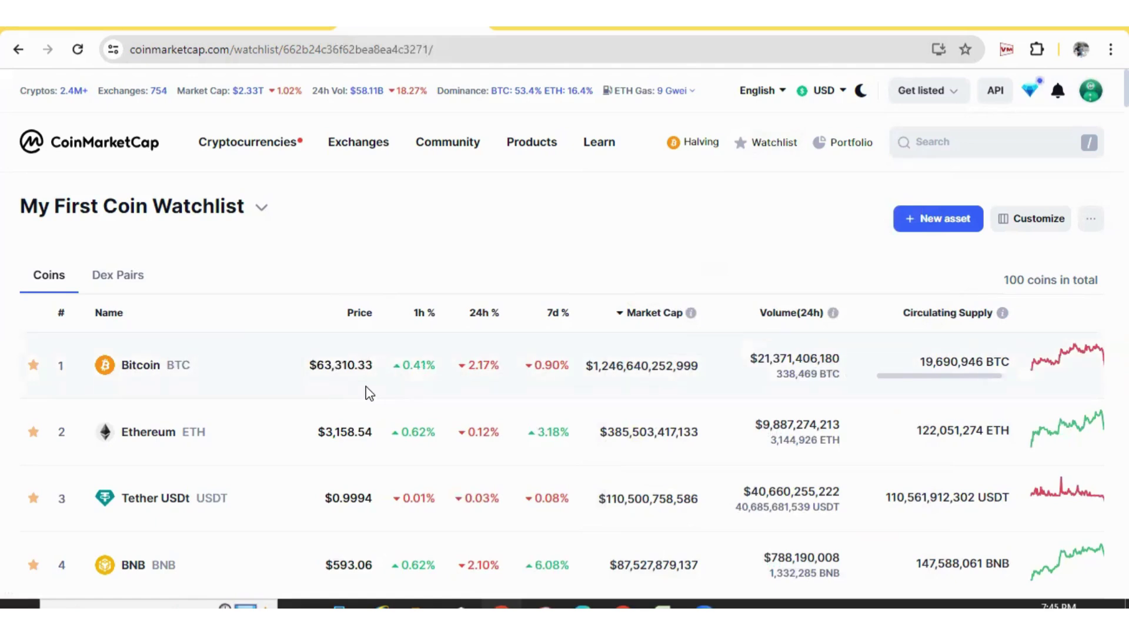
click(767, 145)
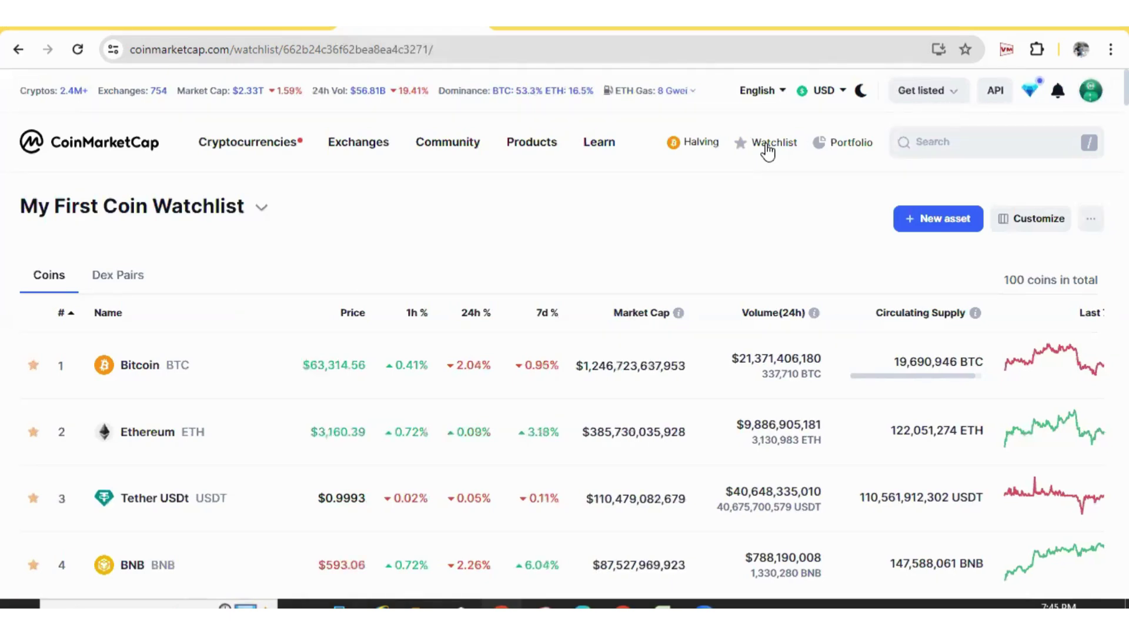
Step: Copy the tickers in A2:A94 of the CRYPTO WATCHLIST sheet and return to GoCharting
key(ctrl+shift+Tab)
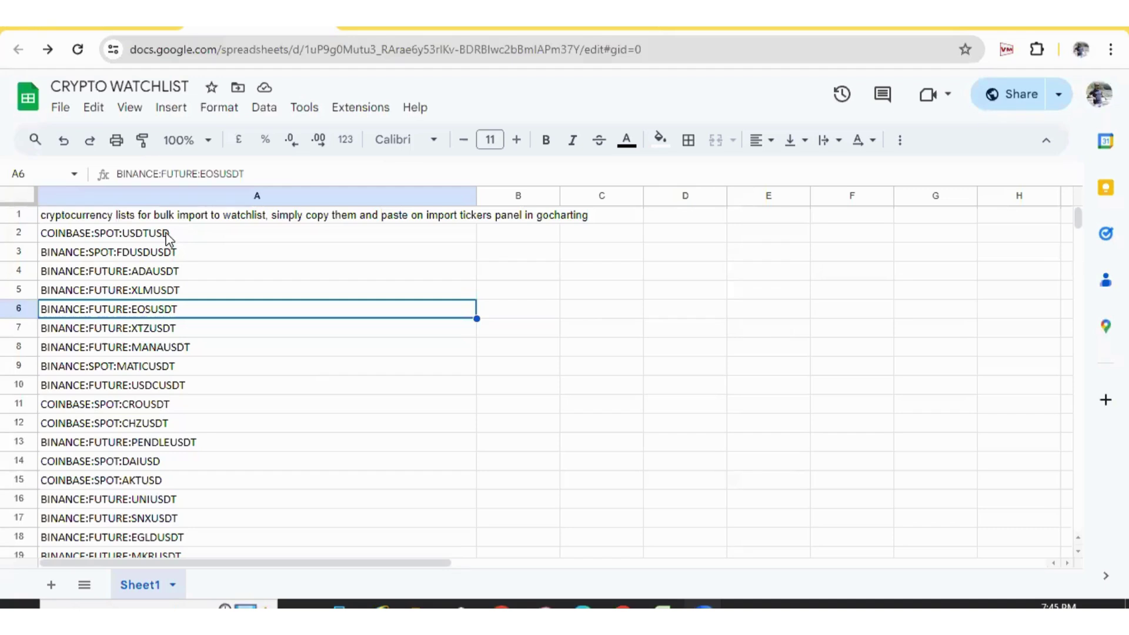
drag(167, 238, 134, 320)
right_click(134, 310)
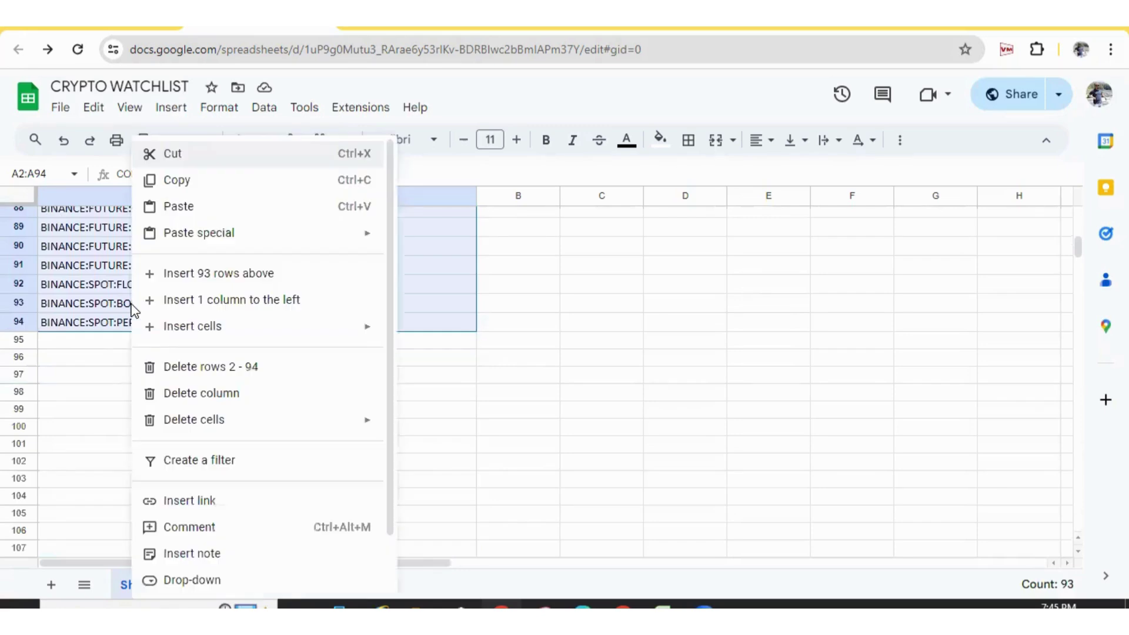
click(183, 182)
key(alt+Tab)
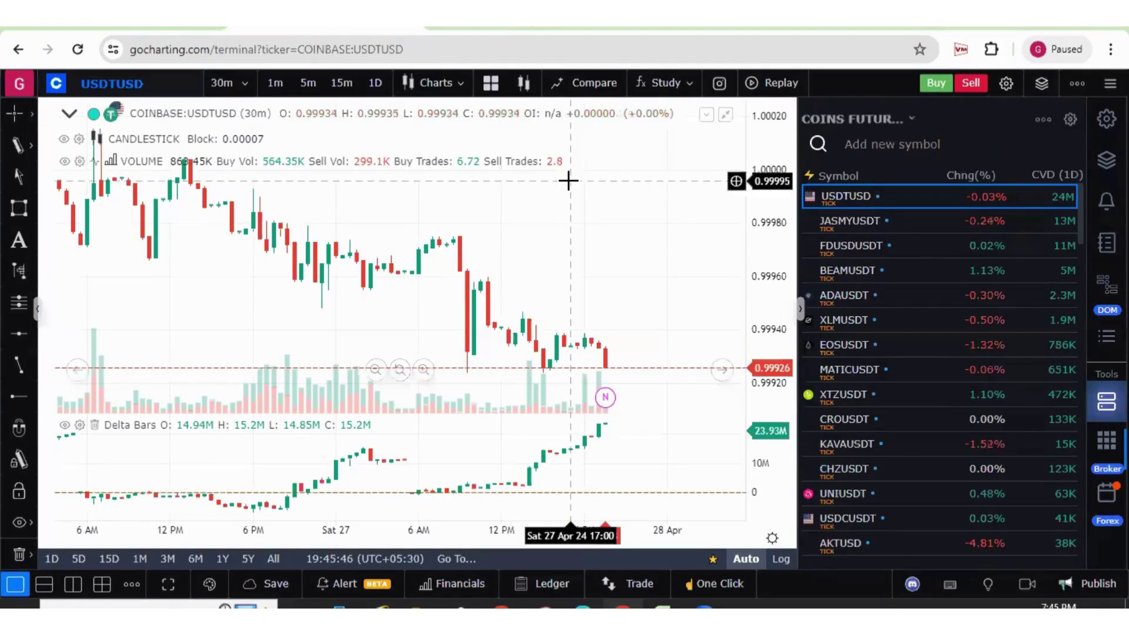
Step: Begin creating a new watchlist from the watchlist options, then cancel it
click(912, 111)
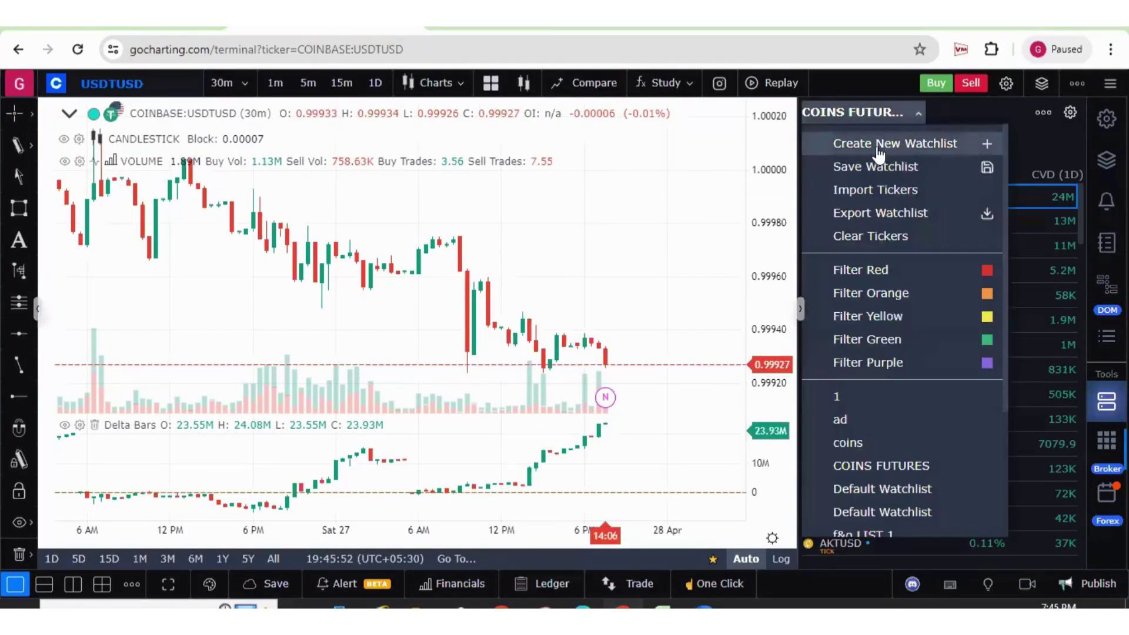
click(886, 152)
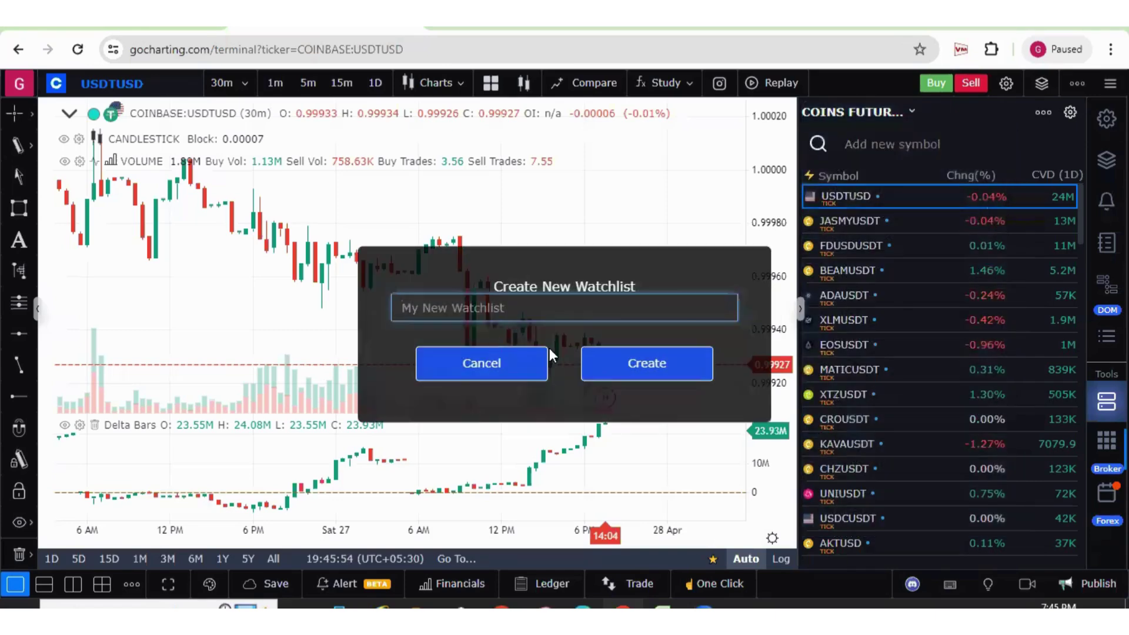
click(524, 362)
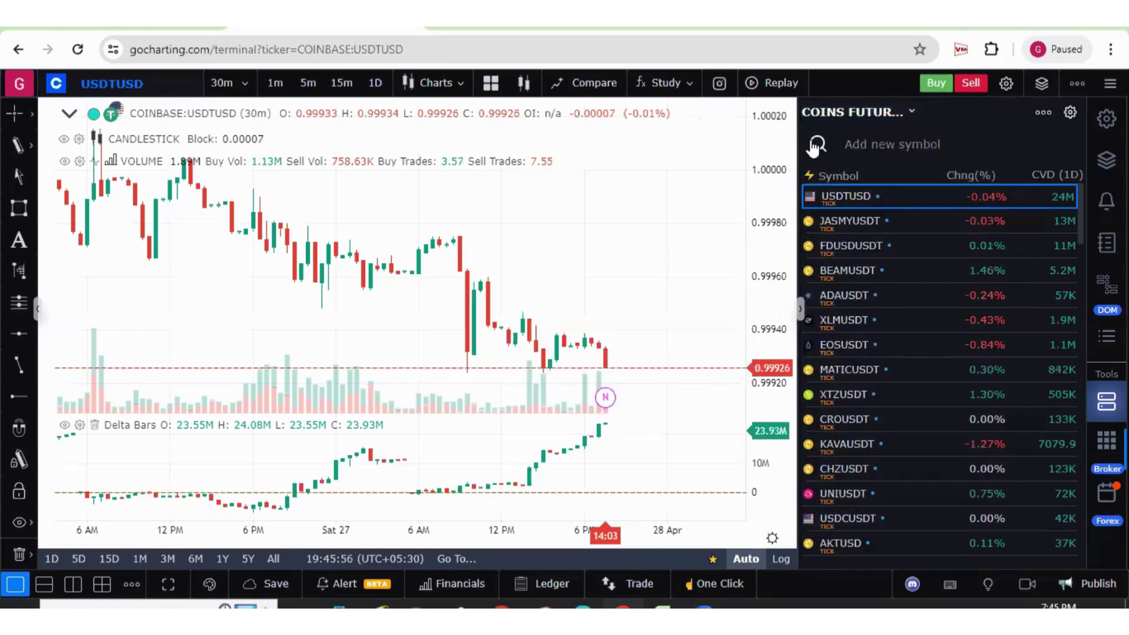
Step: Paste the copied Binance tickers into Import Symbols to Watchlist, then close the dialog
click(859, 115)
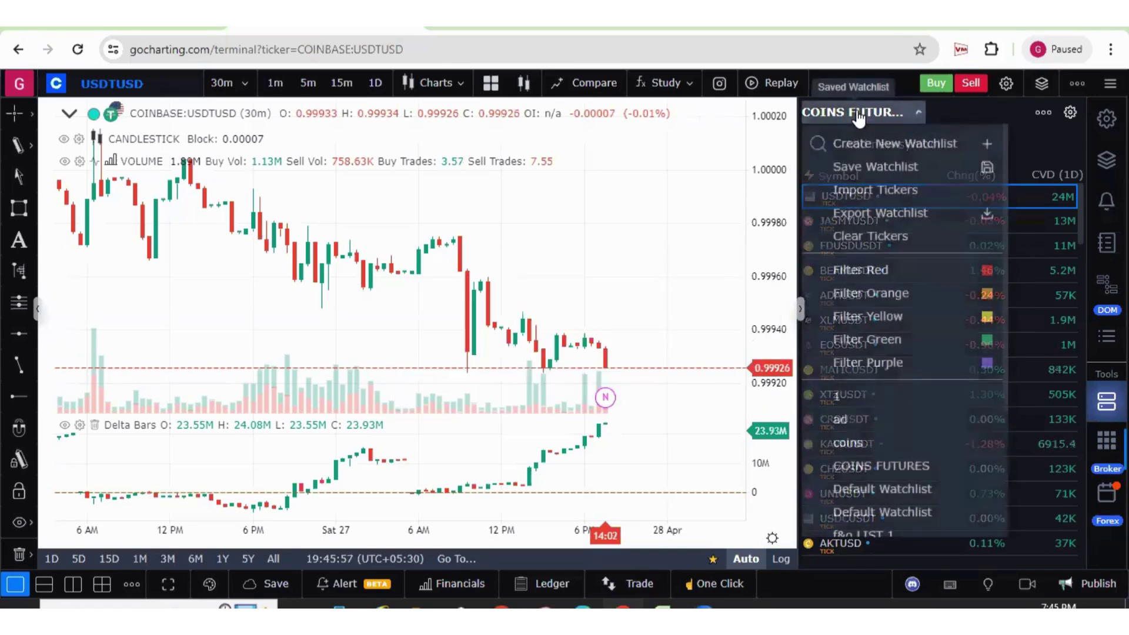
click(875, 191)
click(491, 388)
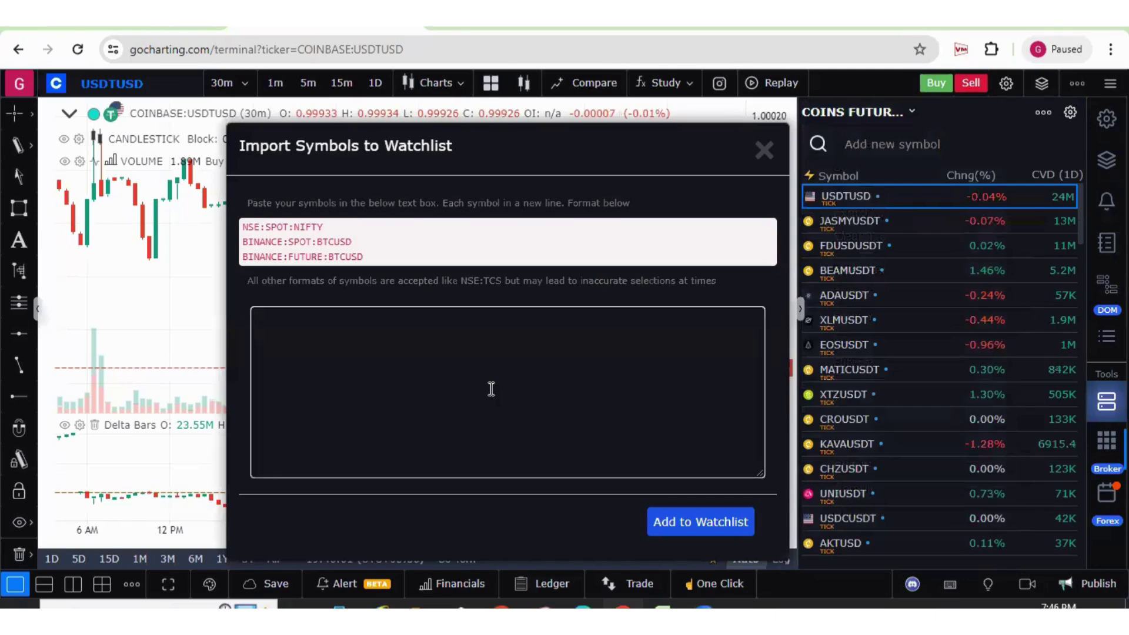
key(ctrl+v)
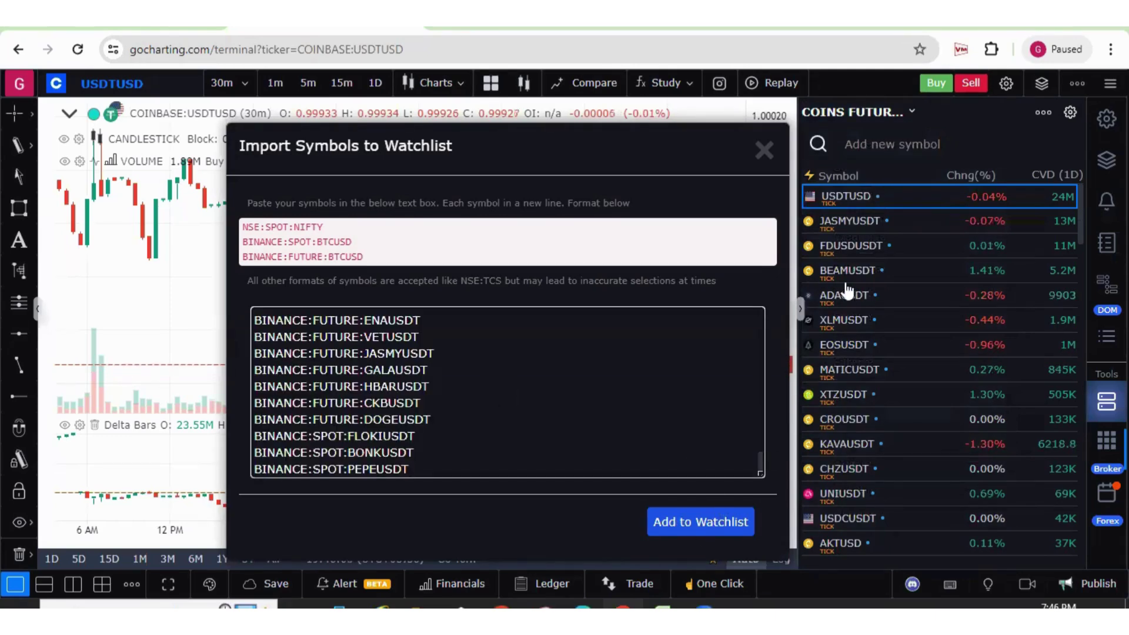
mouse_move(856, 207)
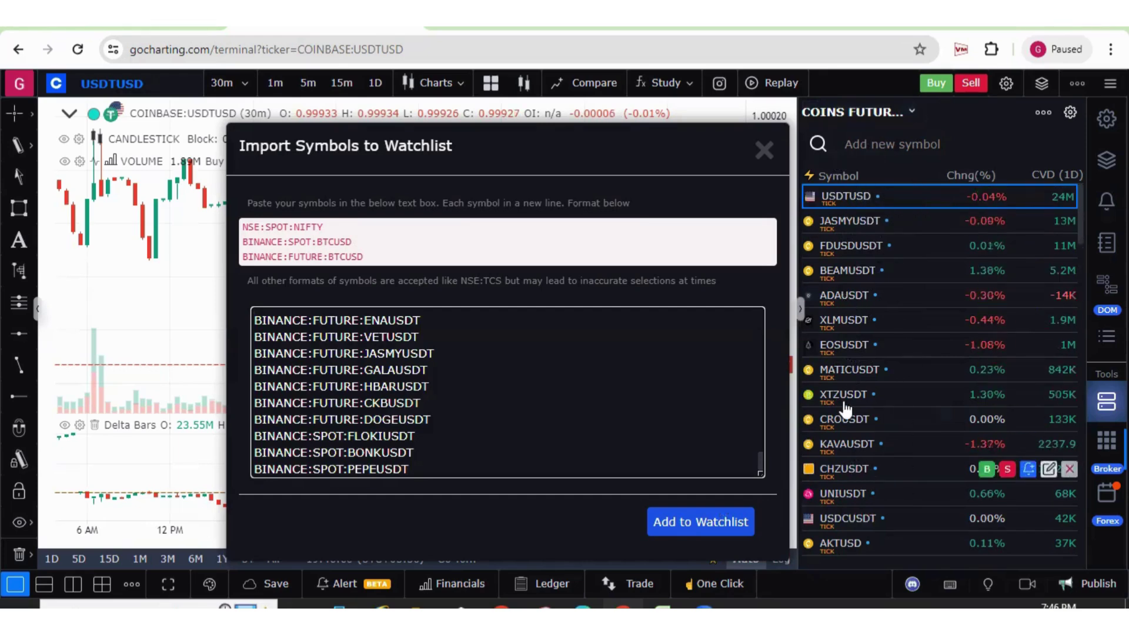
click(765, 150)
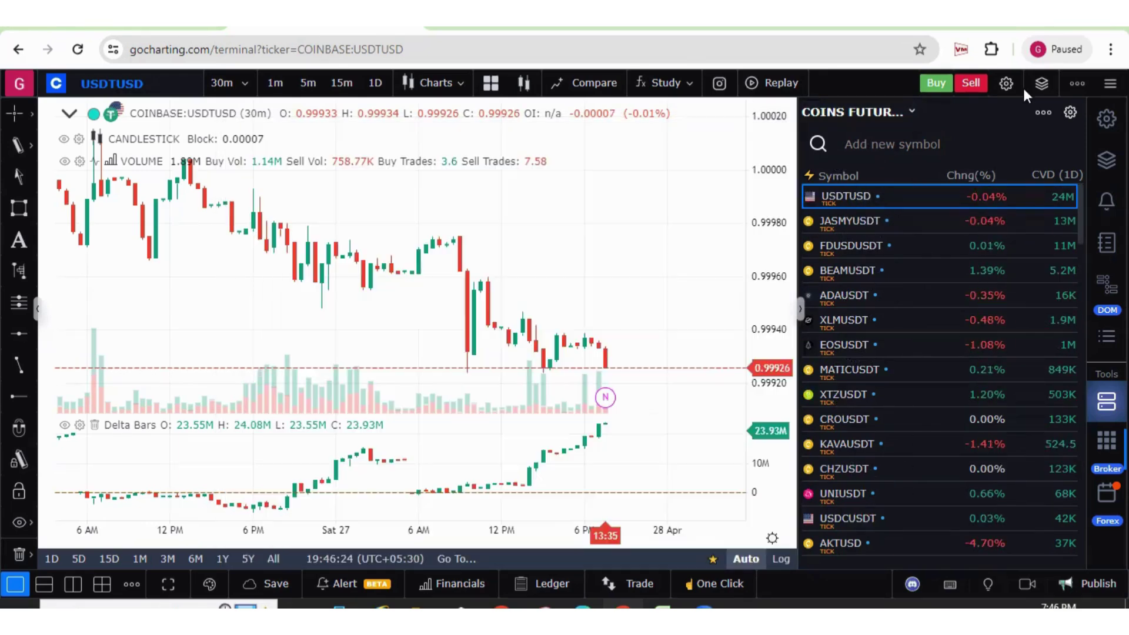
Step: Replace the watchlist's Chng(%) column with Volume via the Field List menu
click(1043, 118)
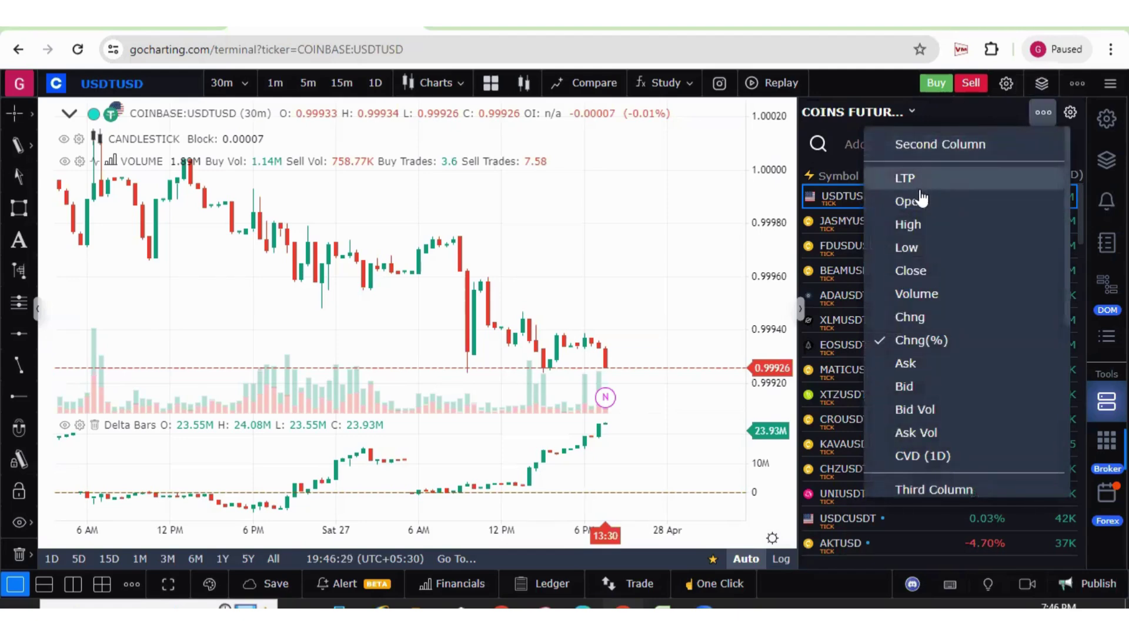
click(894, 303)
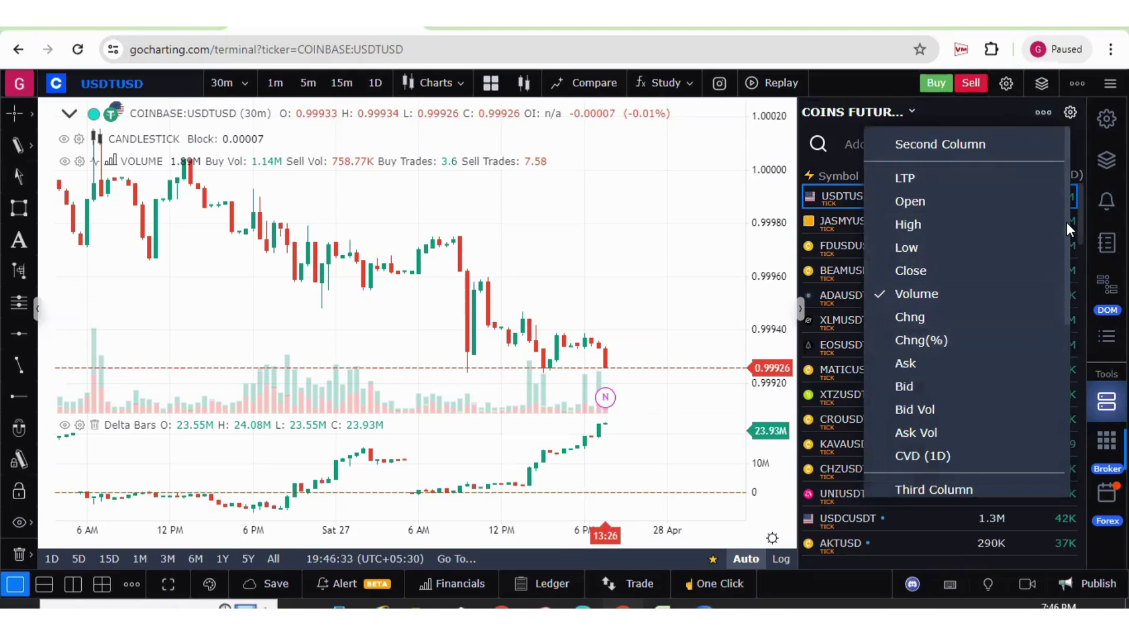
drag(1066, 223, 1064, 344)
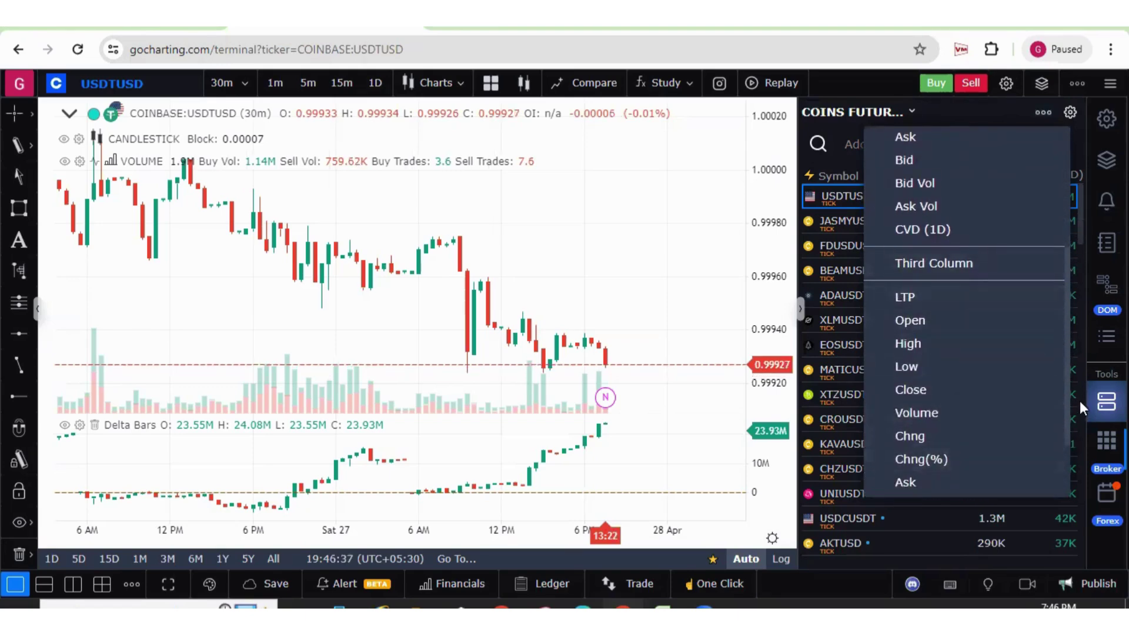
click(976, 116)
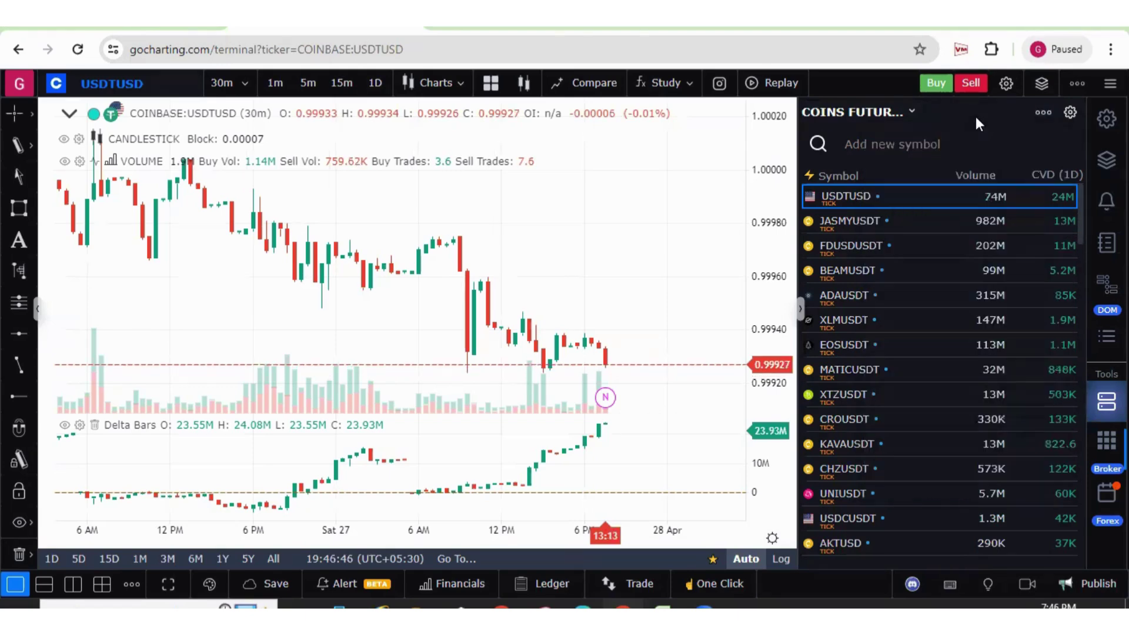
Step: Try sorting the watchlist by Volume and CVD (1D) in both directions
click(978, 180)
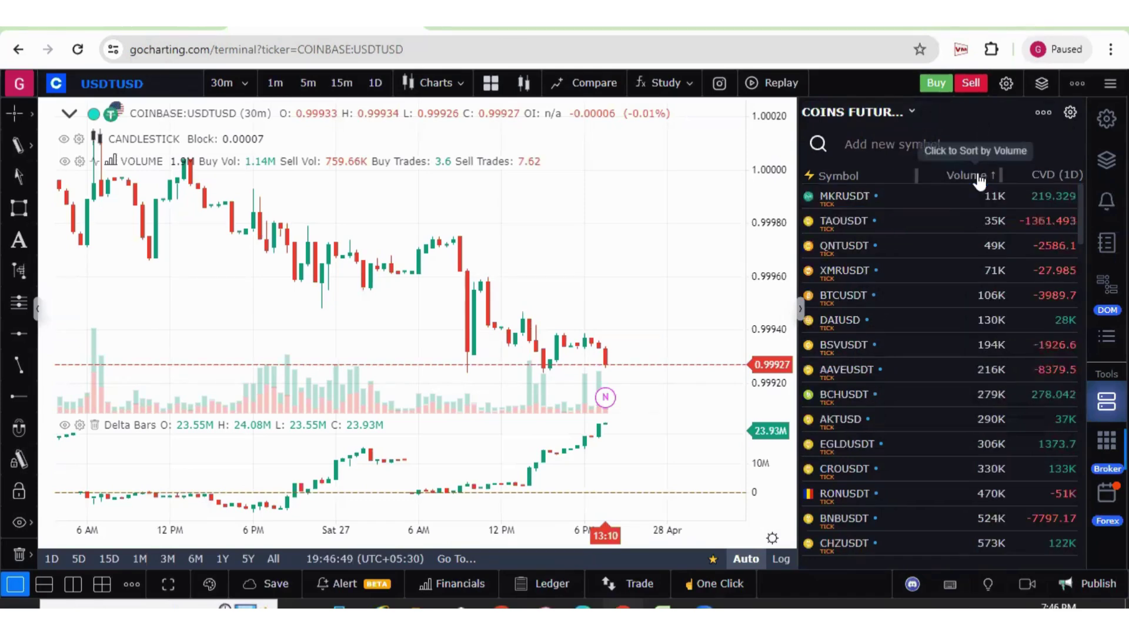
click(1050, 176)
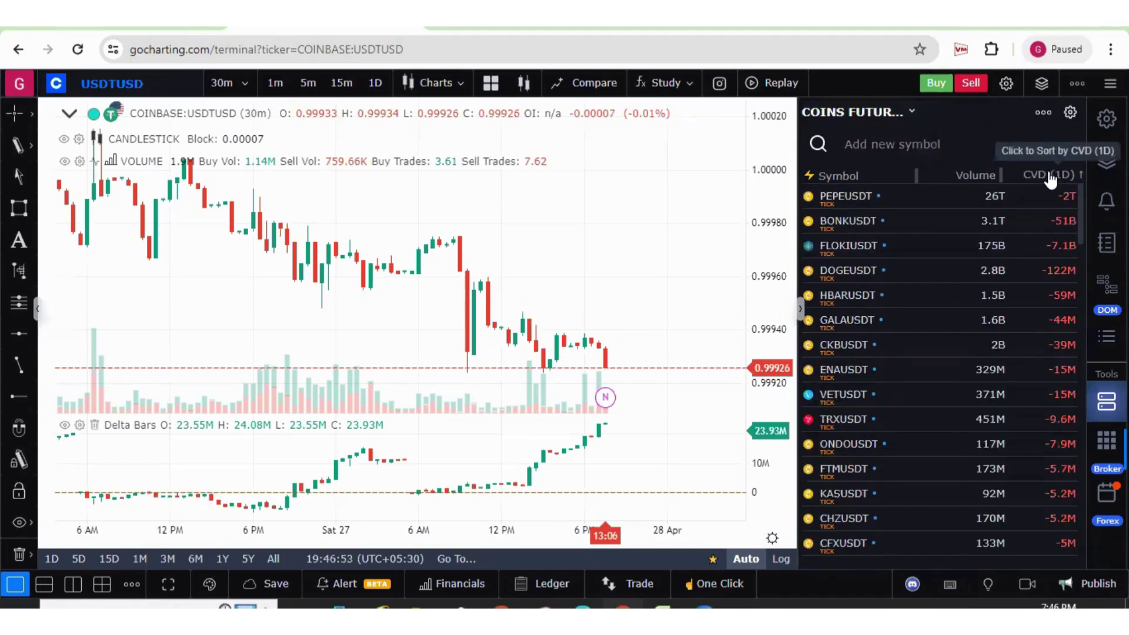
click(1051, 176)
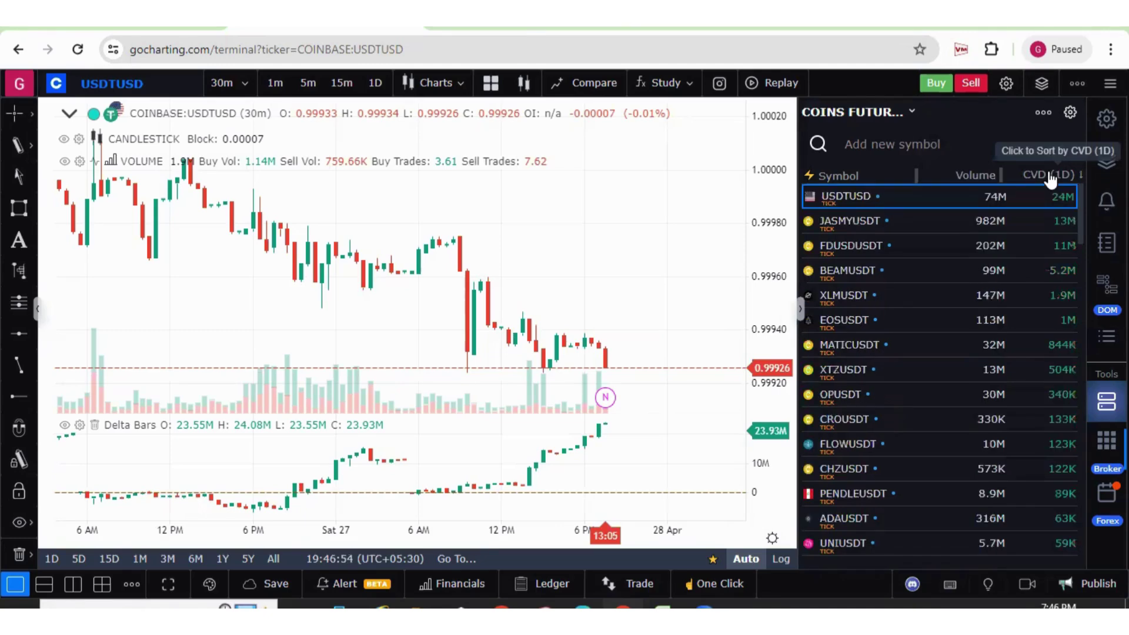
click(986, 179)
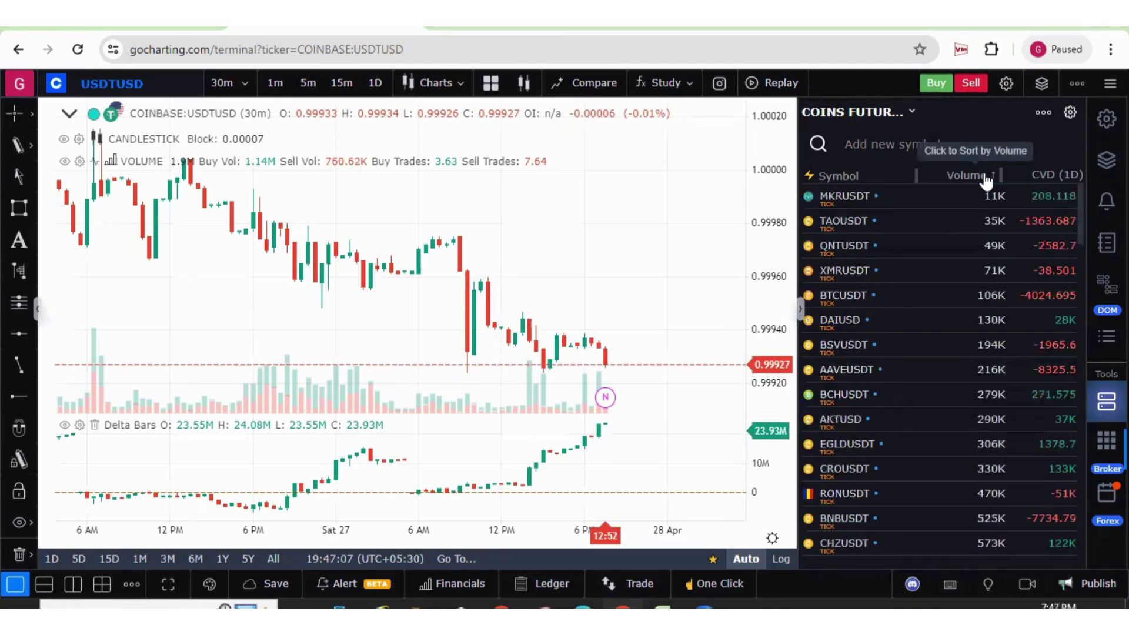
click(986, 178)
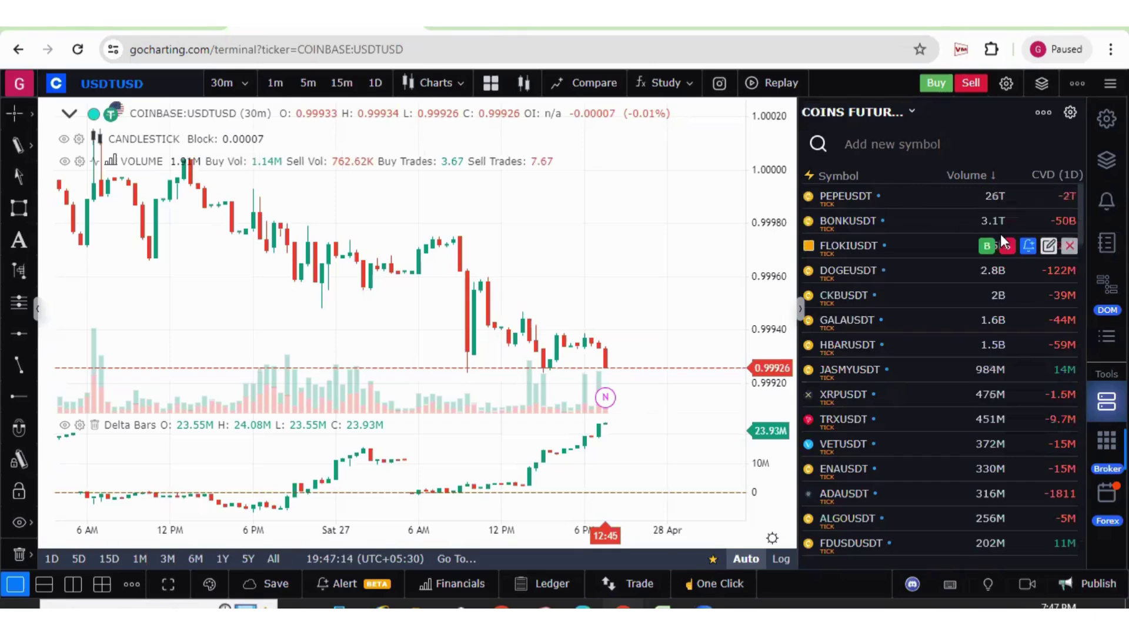
click(1056, 177)
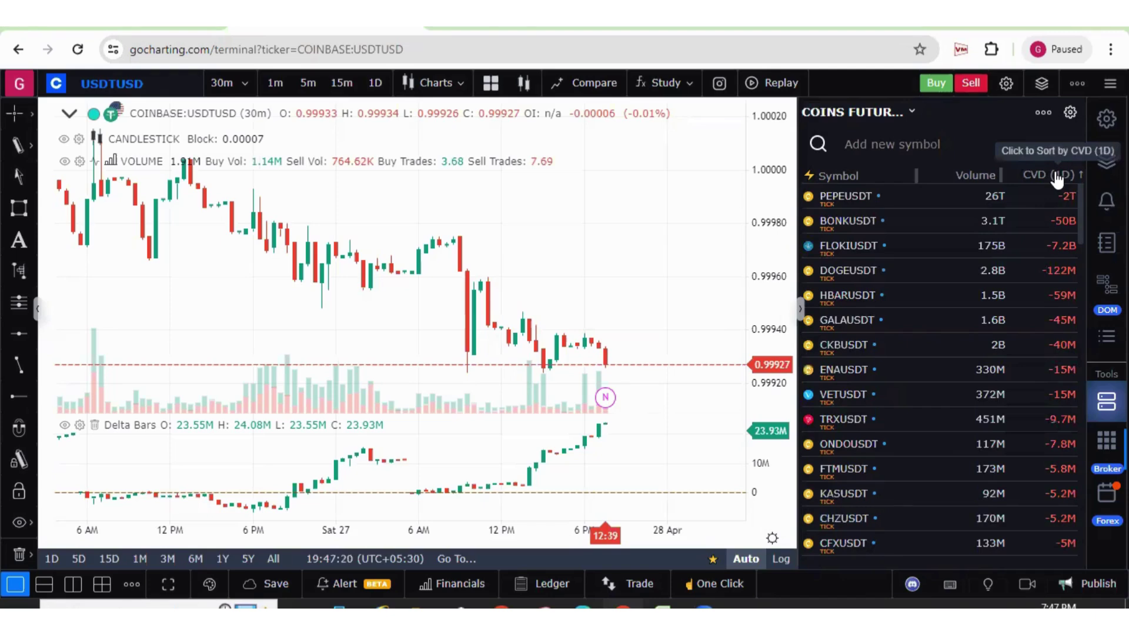
click(1056, 175)
click(1056, 174)
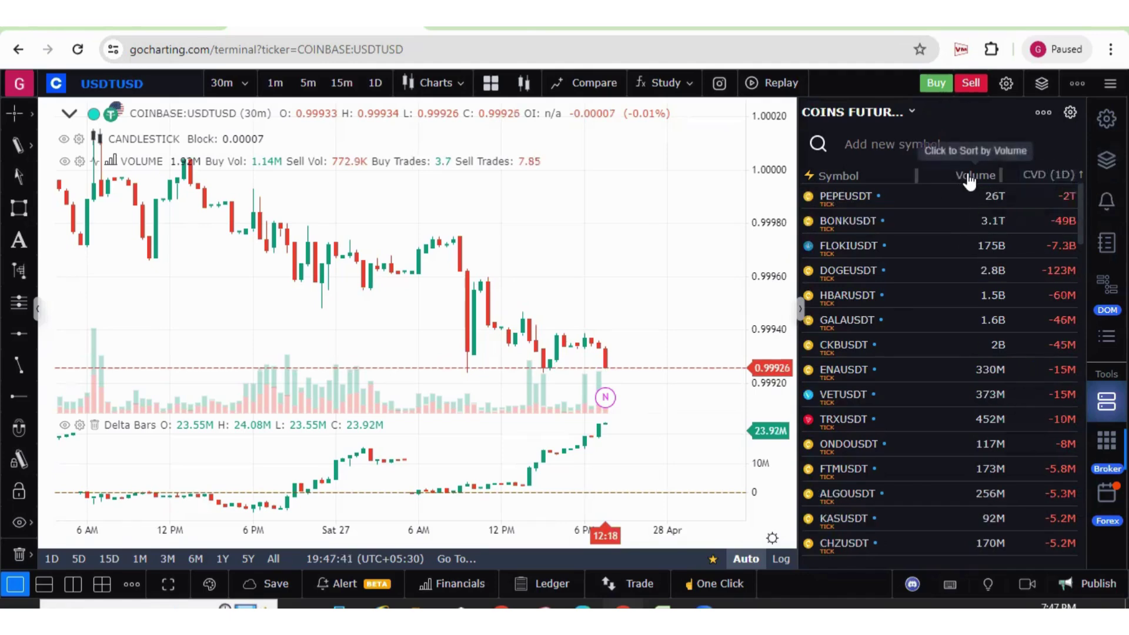
Step: Restore Chng(%) as the second column and sort by CVD (1D) descending, USDTUSD first
click(1043, 121)
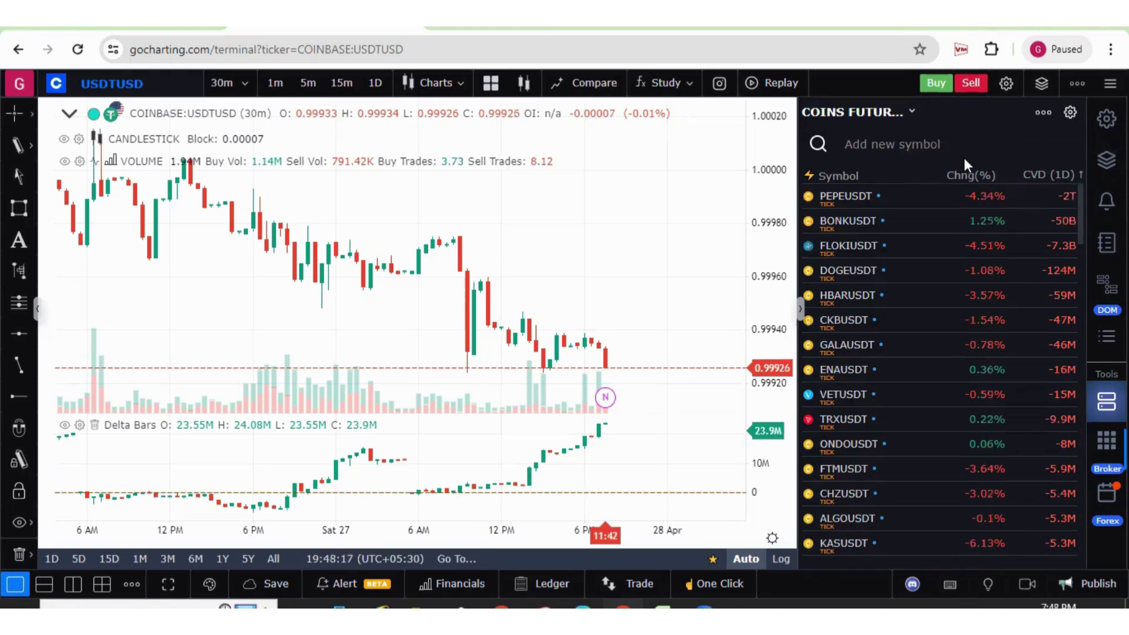
mouse_move(999, 195)
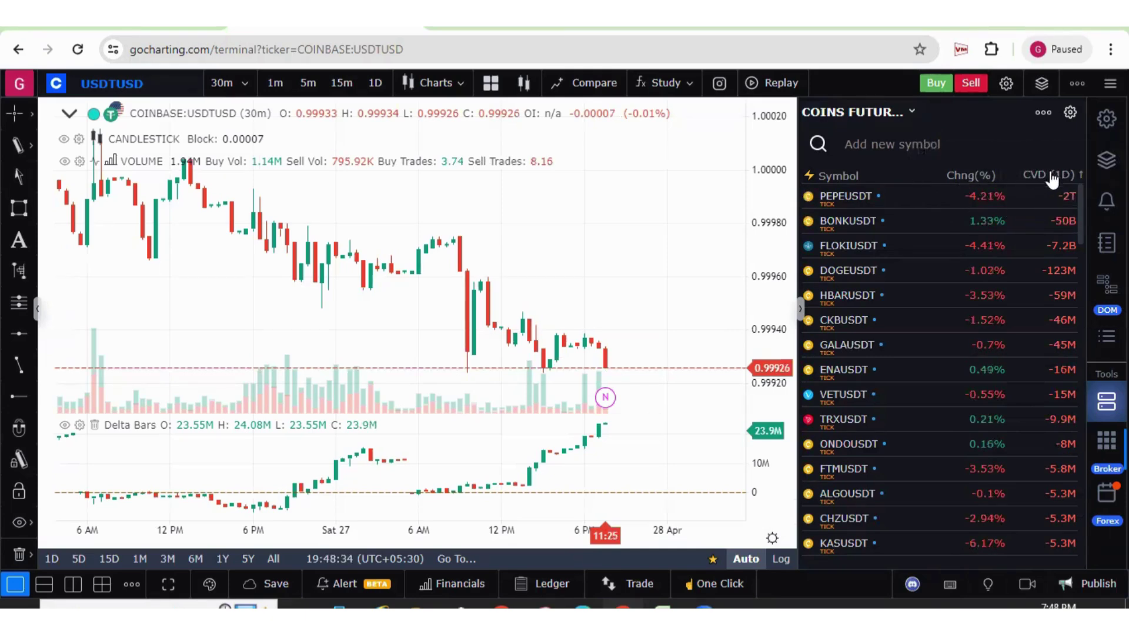
mouse_move(1071, 207)
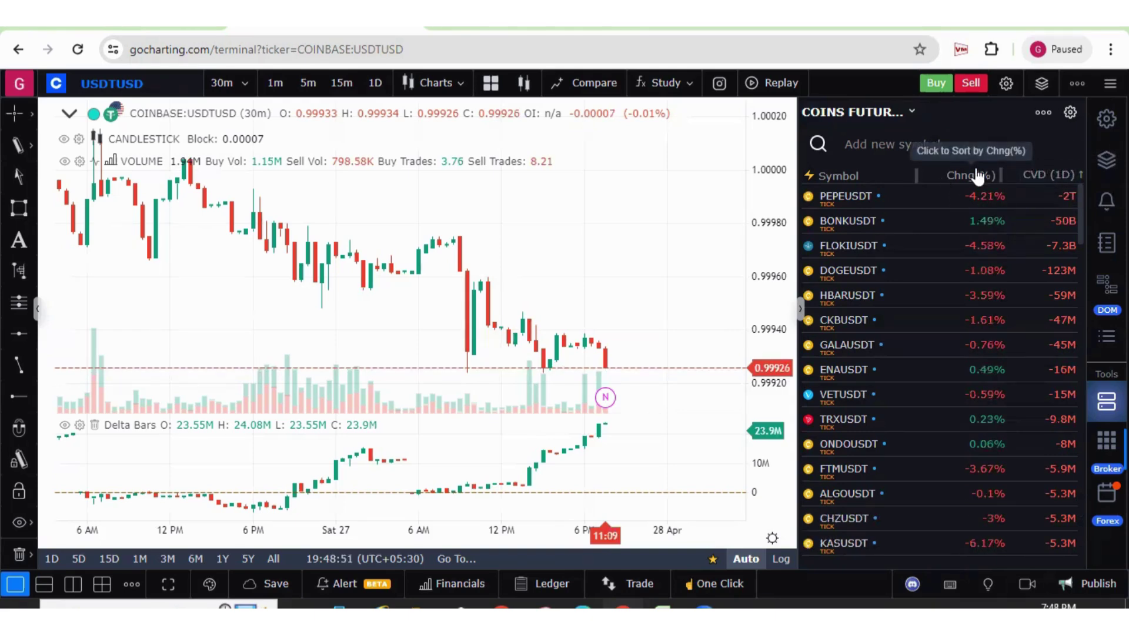
click(1045, 175)
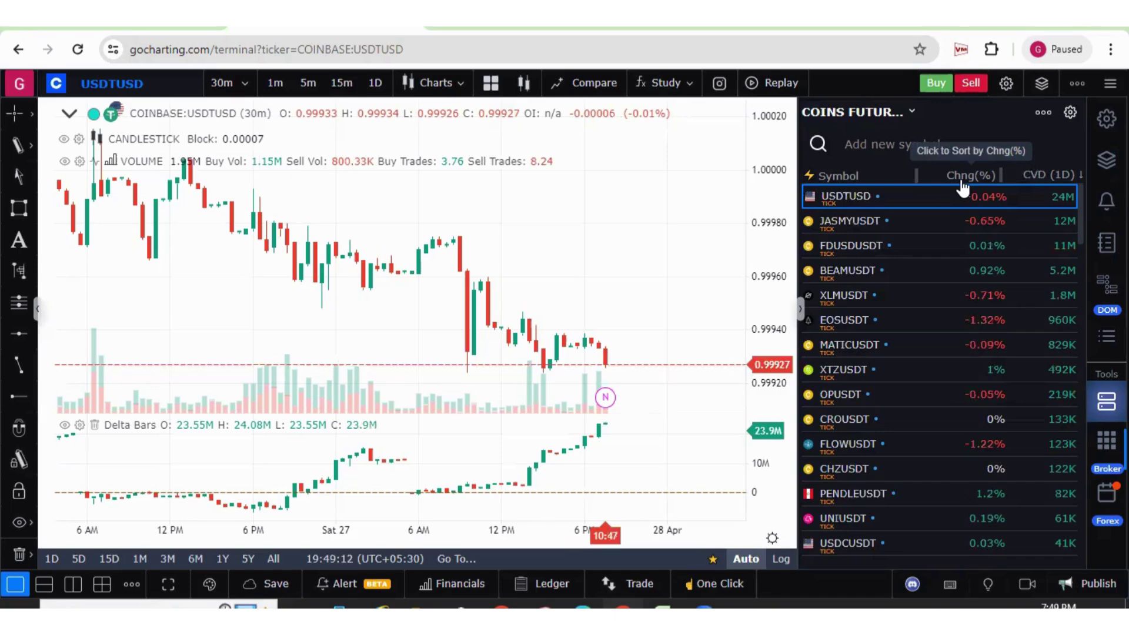
Step: Compress the USDTUSD chart's price scale and shift the candles up above the volume bars
scroll(635, 284, right, 3)
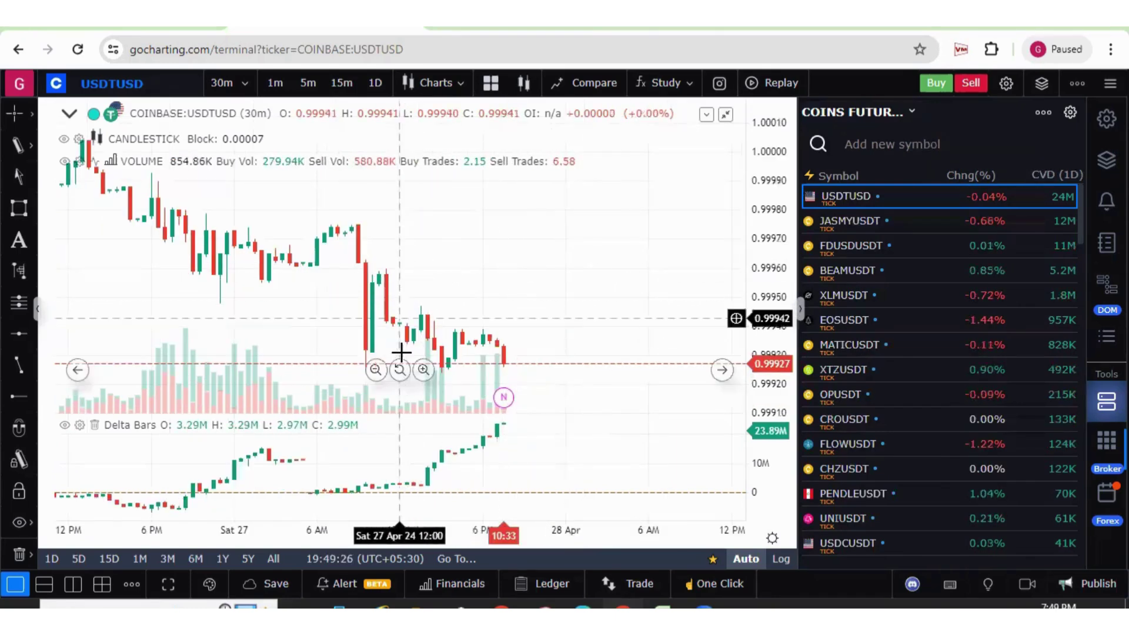
drag(771, 226, 772, 284)
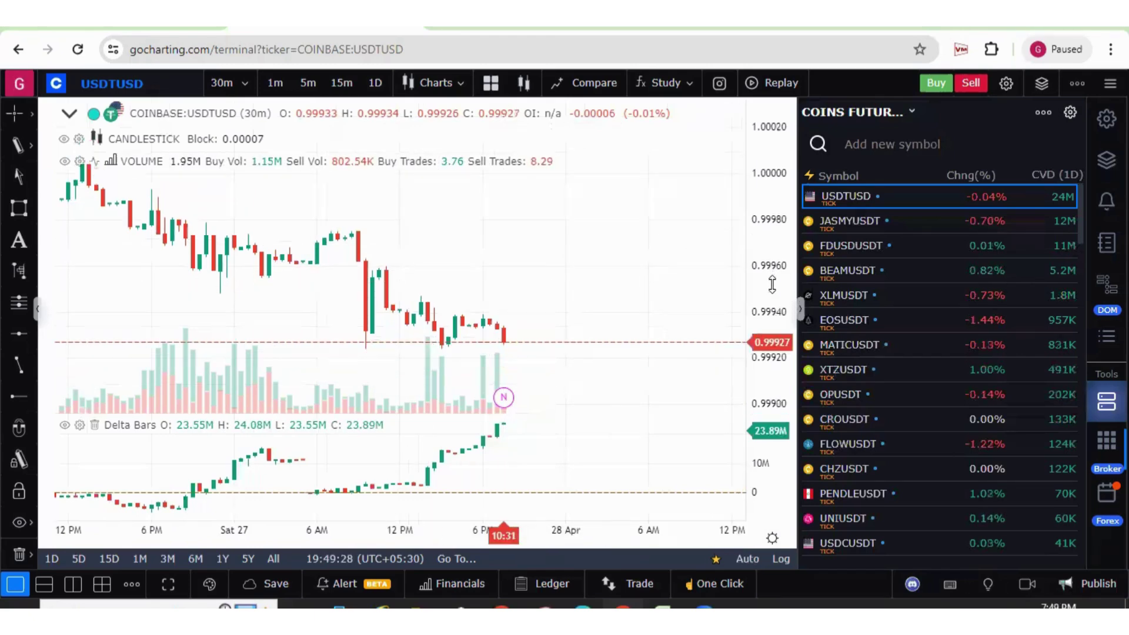
drag(608, 274, 613, 201)
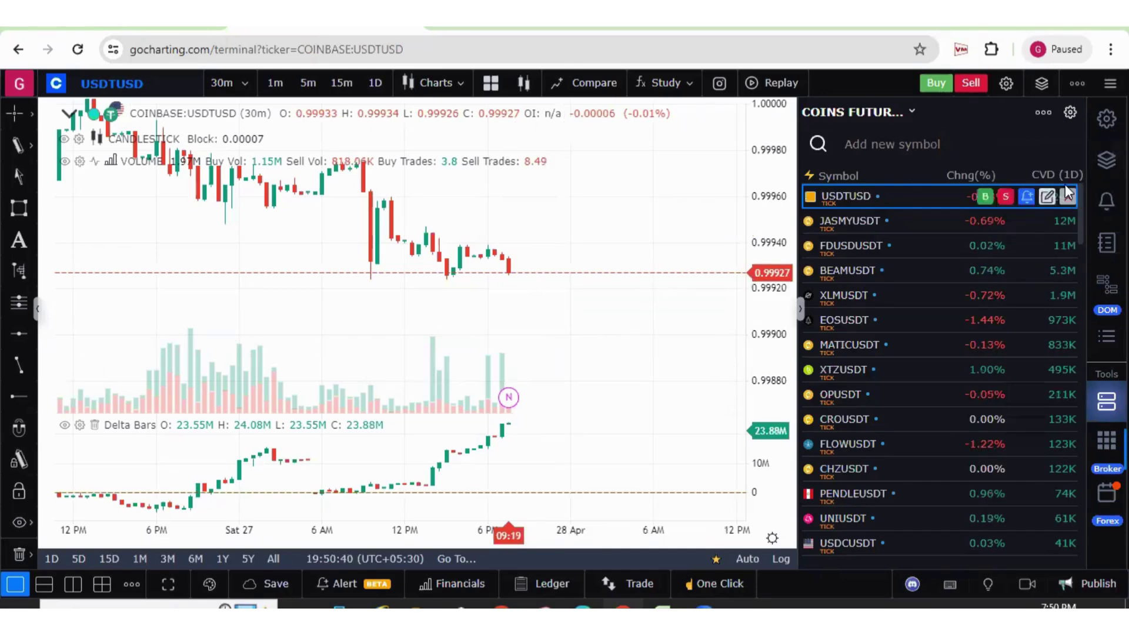
mouse_move(1005, 219)
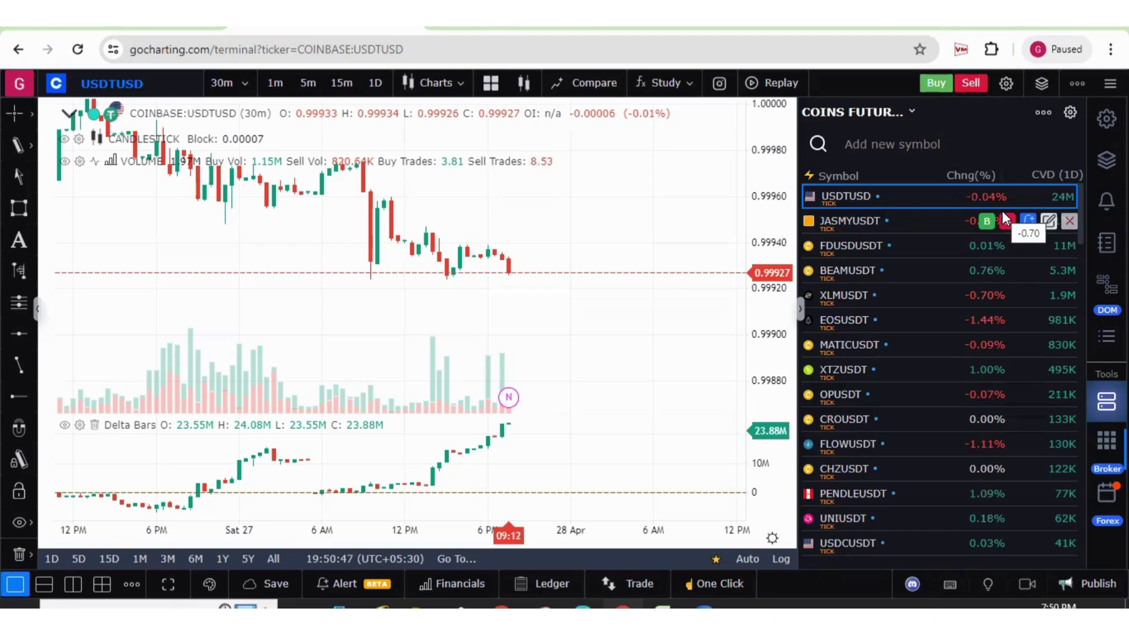